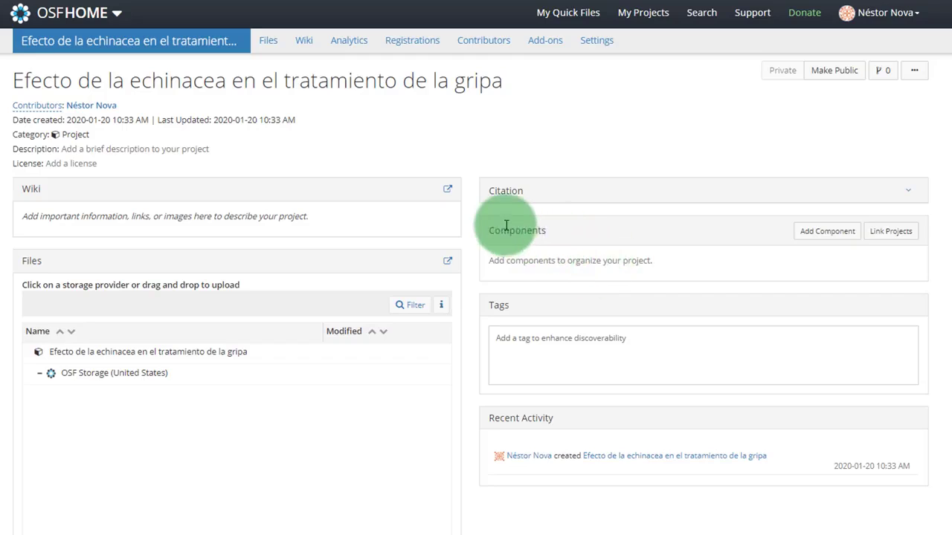
Step: Start a new component titled "Datos" for the echinacea project, stored in United States, and include the parent project's contributors
drag(485, 230, 547, 224)
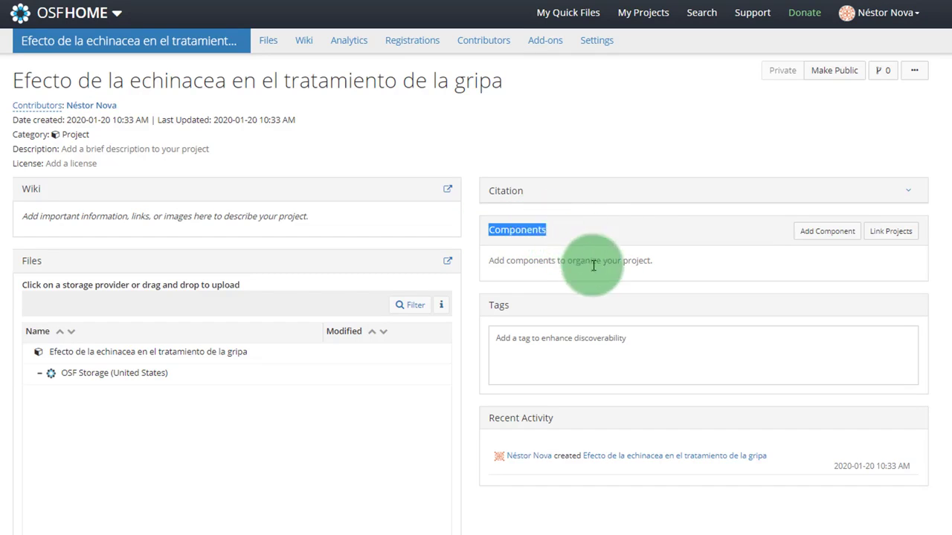
click(753, 235)
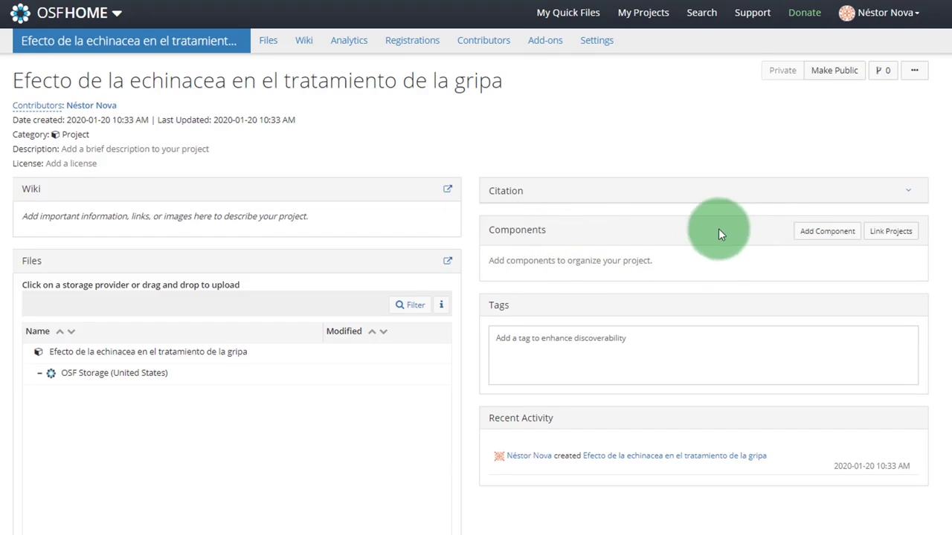
click(822, 236)
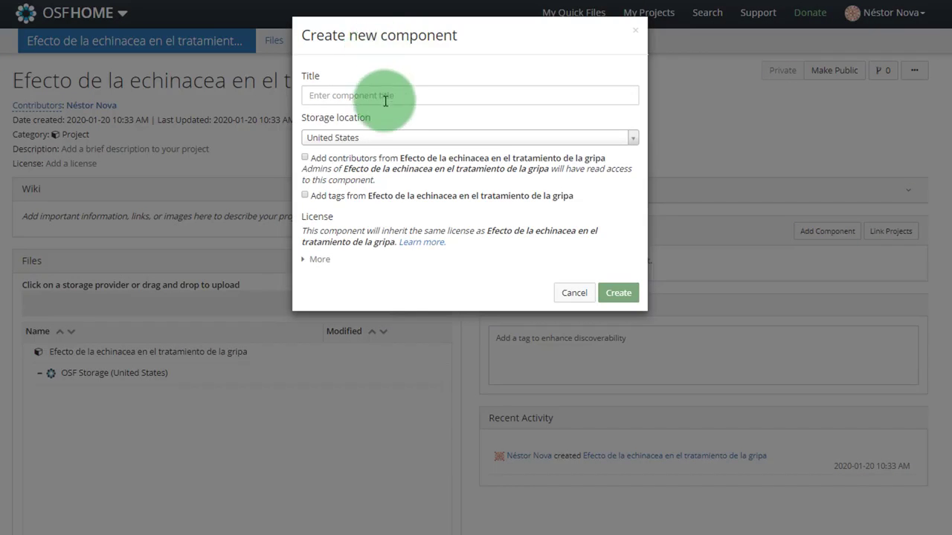
click(436, 92)
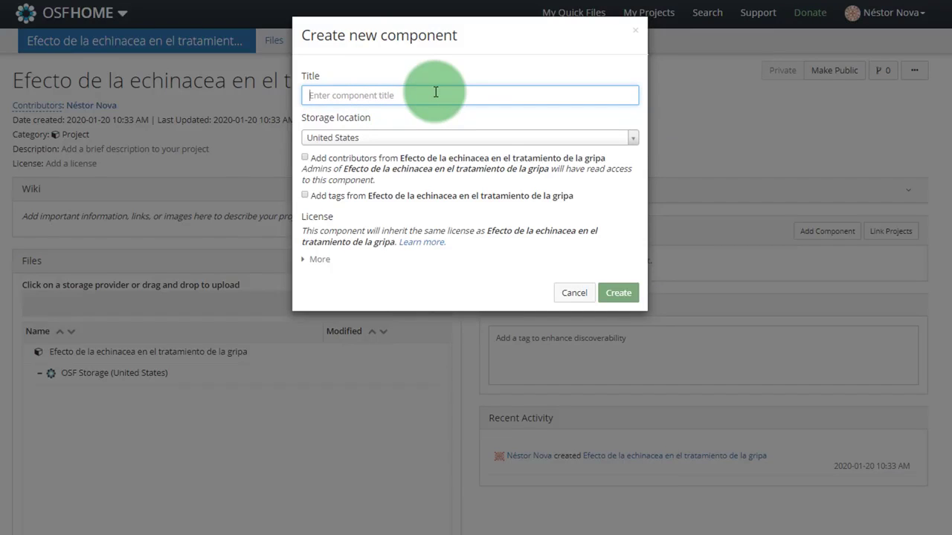
text(Datos)
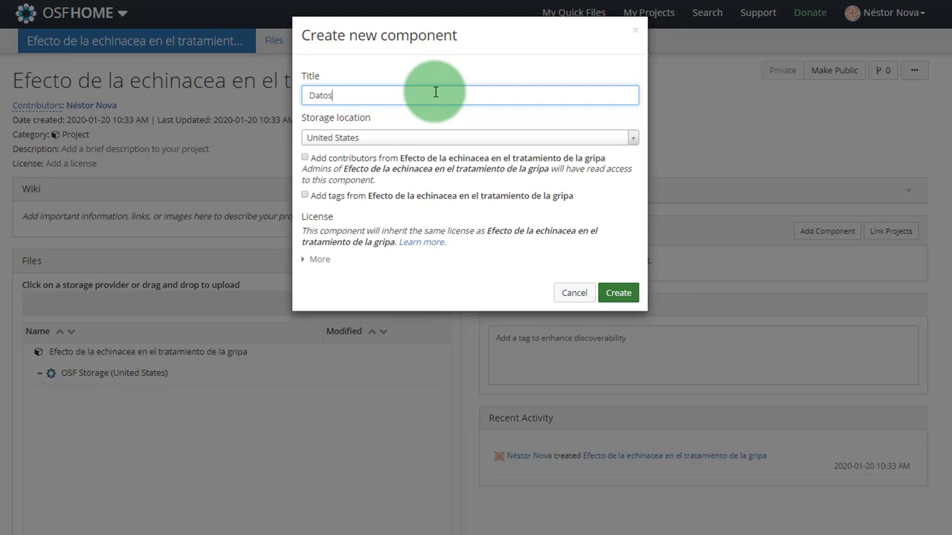
click(304, 158)
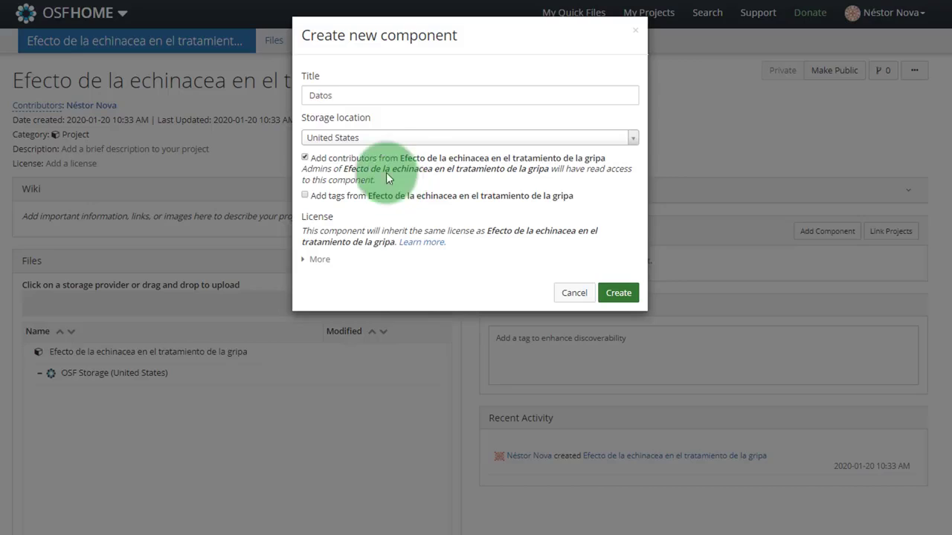
click(304, 195)
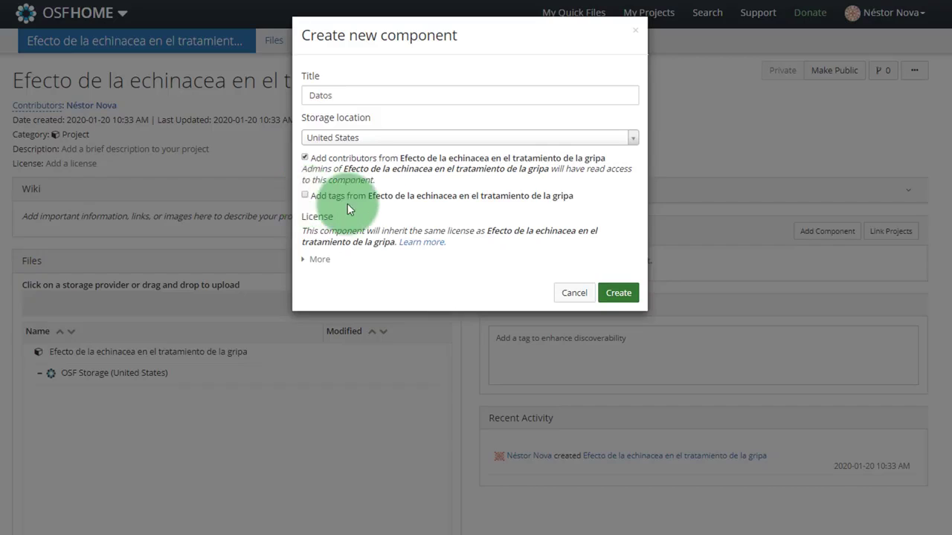
Step: Give the Datos component the description "Datos del experimento" and the category Data, and create it
click(315, 260)
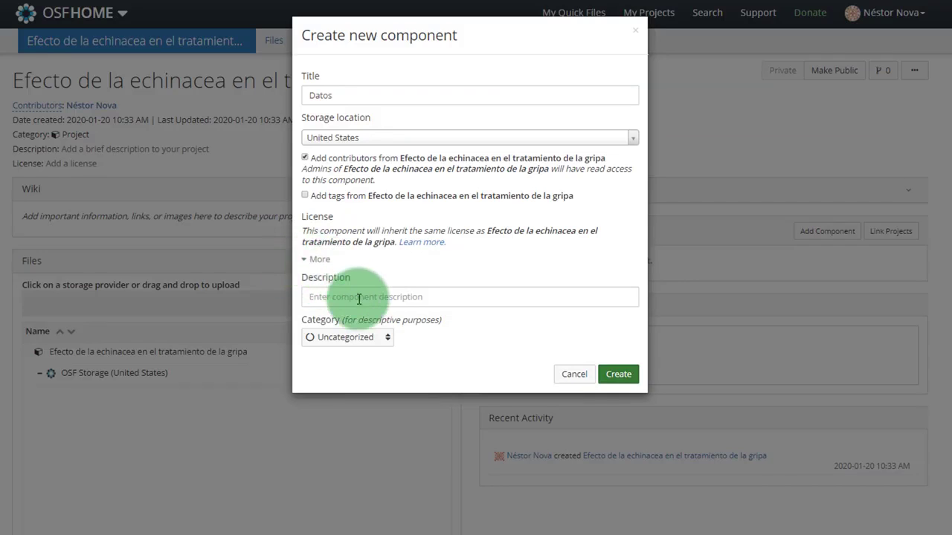
click(405, 297)
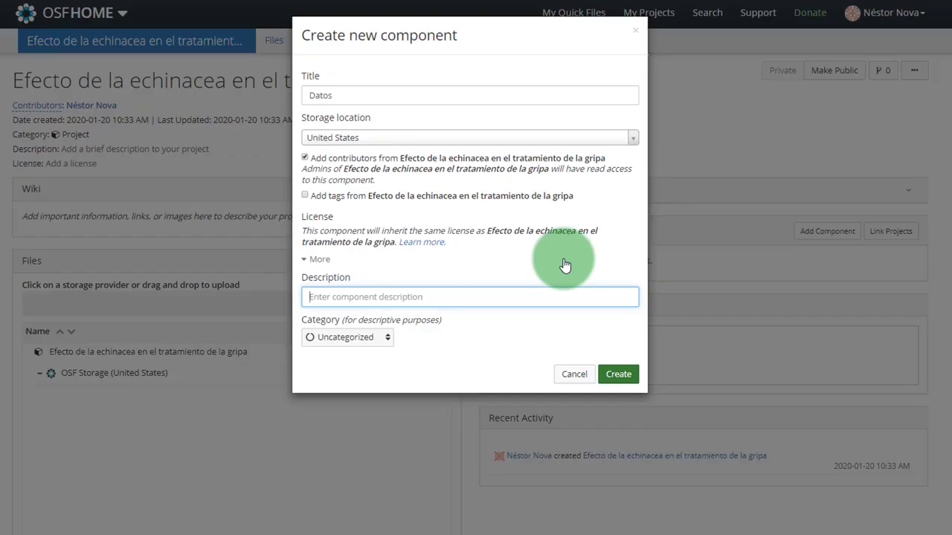
text(Datos del)
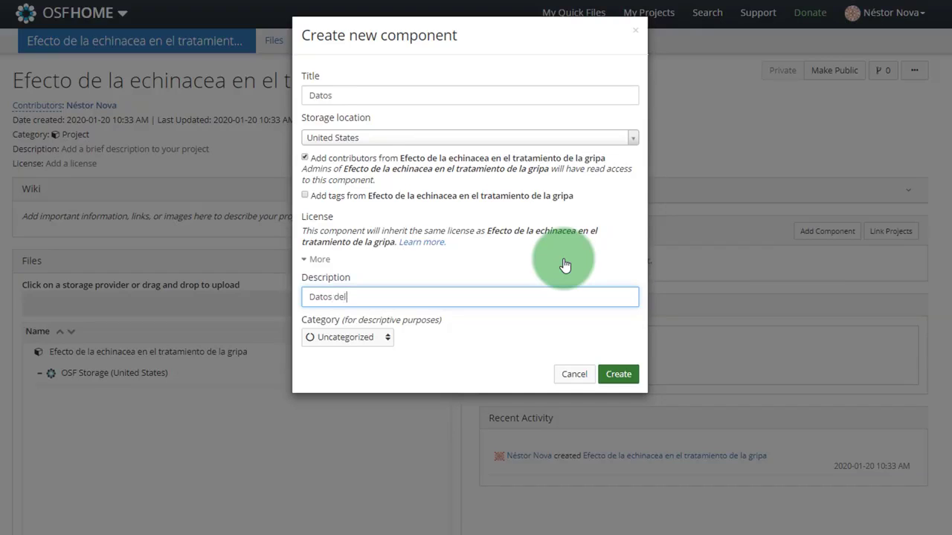
text( experimento)
click(349, 351)
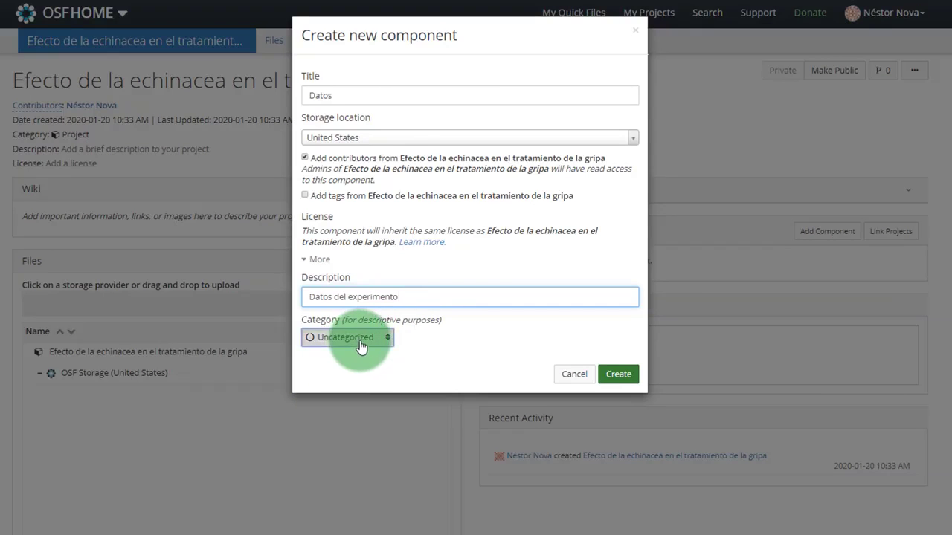
click(360, 347)
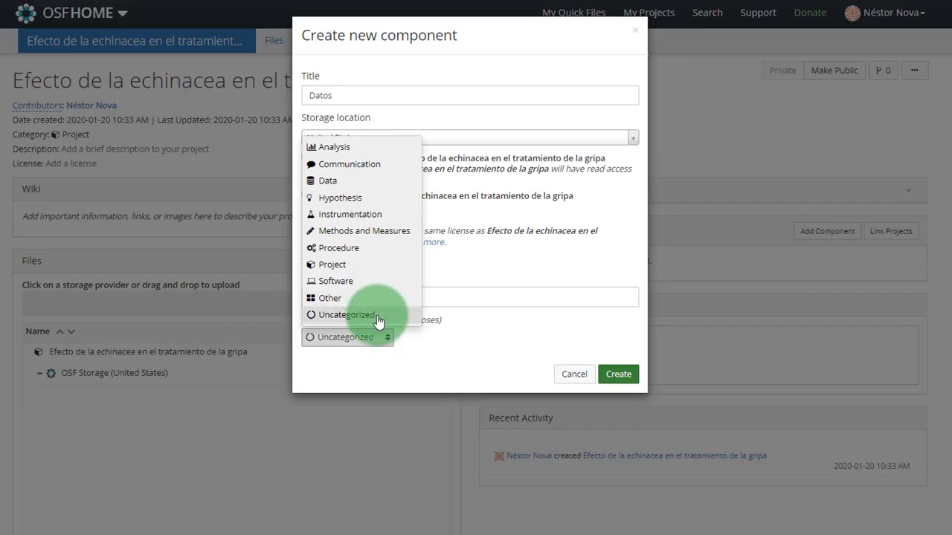
click(374, 189)
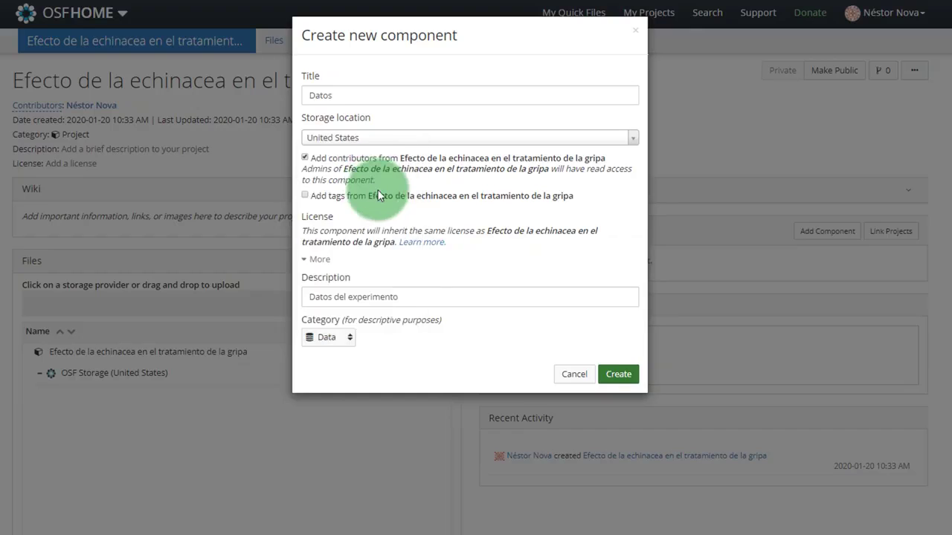
click(618, 381)
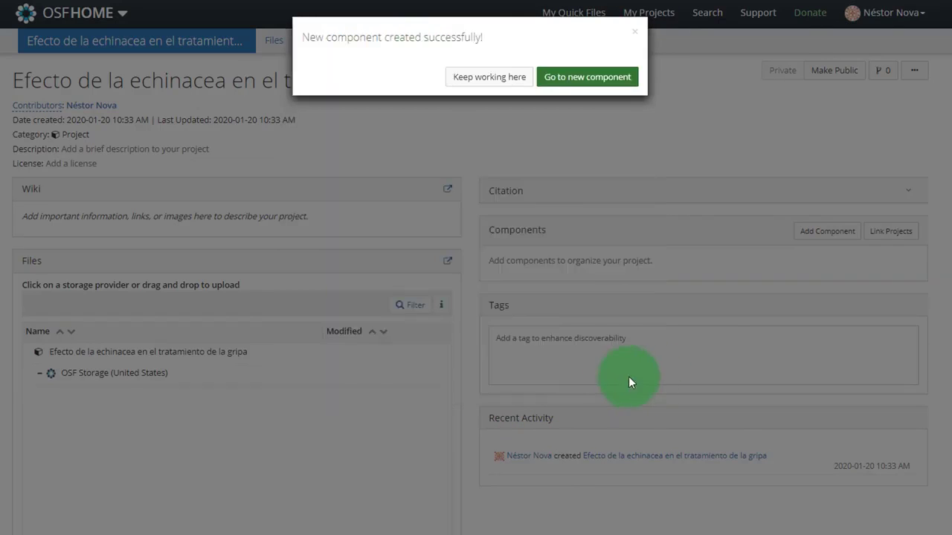
click(595, 78)
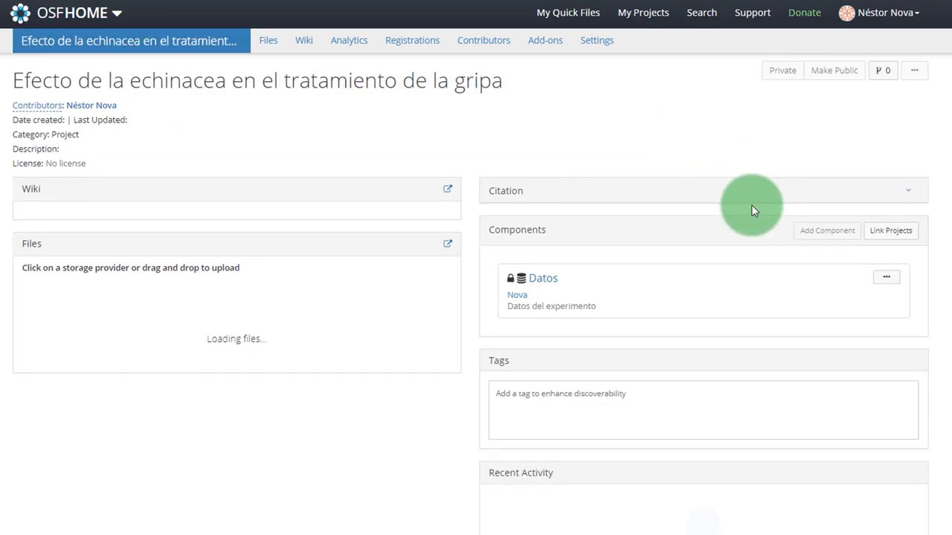
Step: Start another component of the project titled "Experimentación" and include the parent project's contributors
click(810, 231)
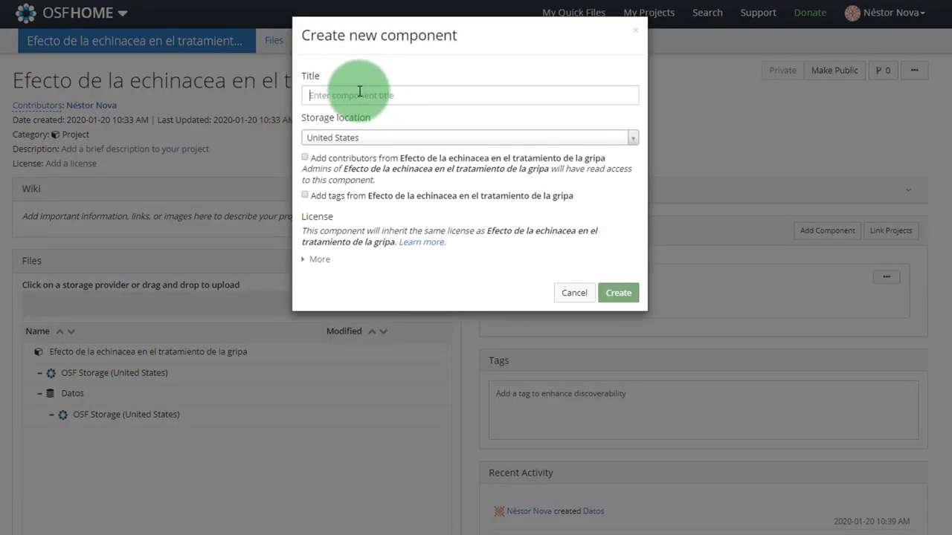
click(360, 93)
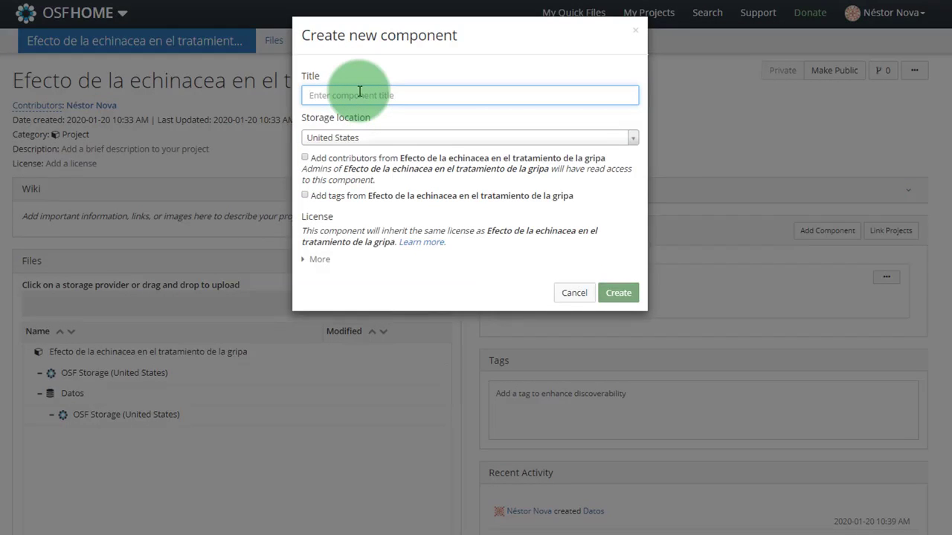
text(Expe)
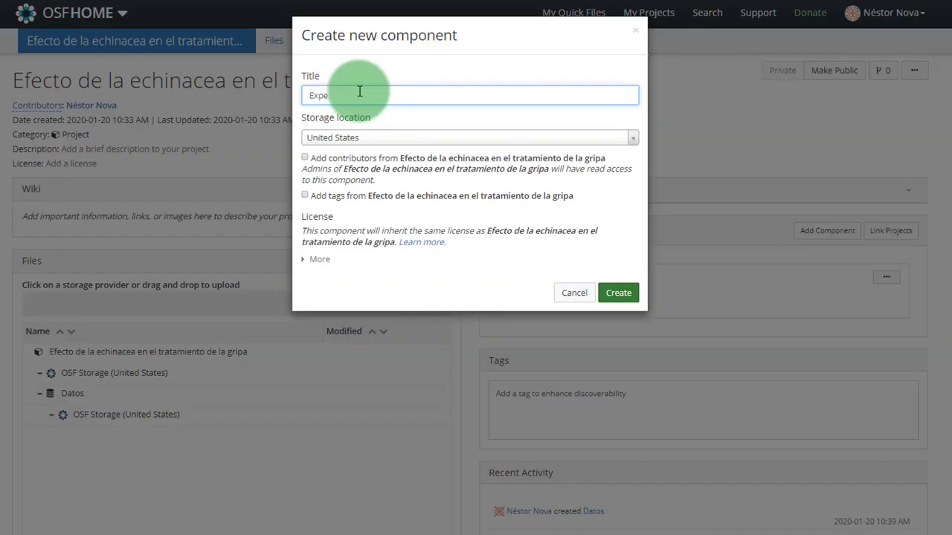
text(rimentation)
key(BackSpace)
click(306, 158)
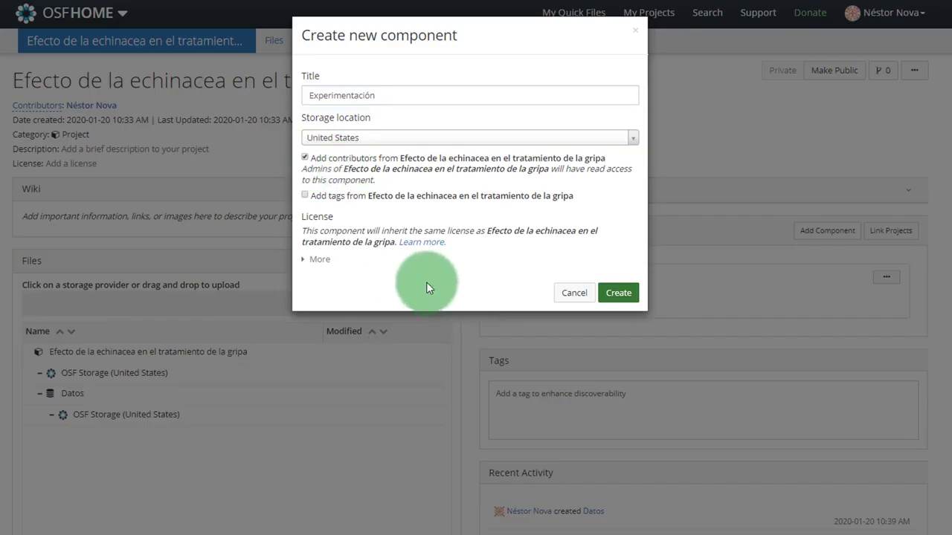
Step: Set the Experimentación component's category to Analysis without a description, create it, and stay in the parent project
click(316, 258)
click(332, 299)
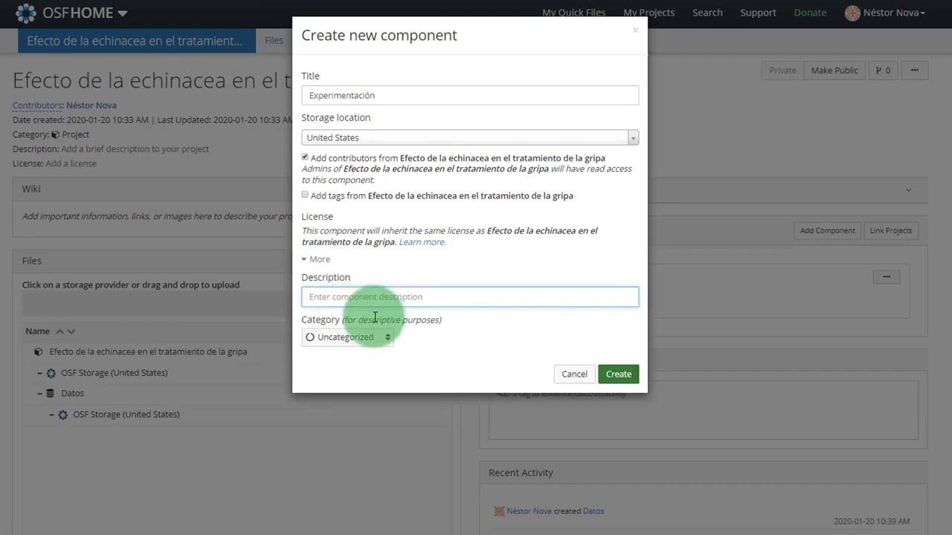
click(378, 345)
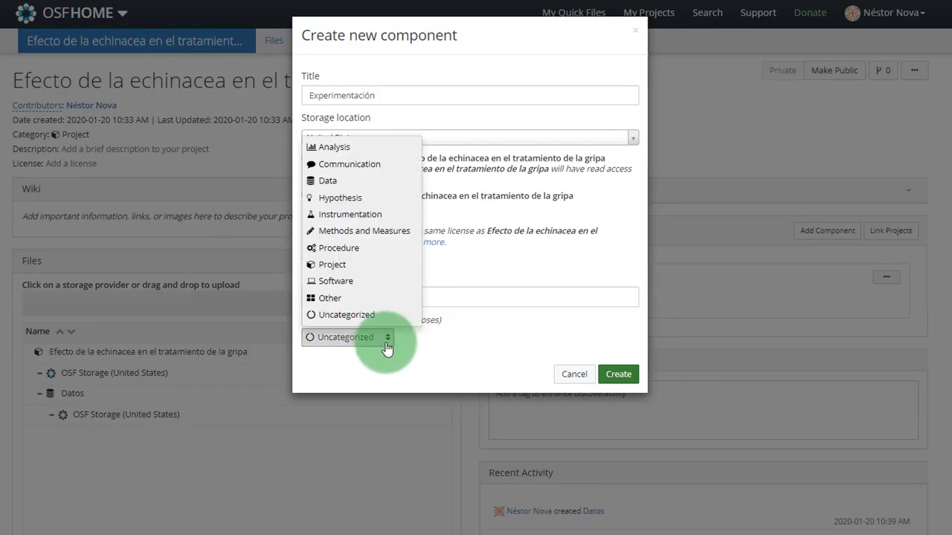
click(360, 152)
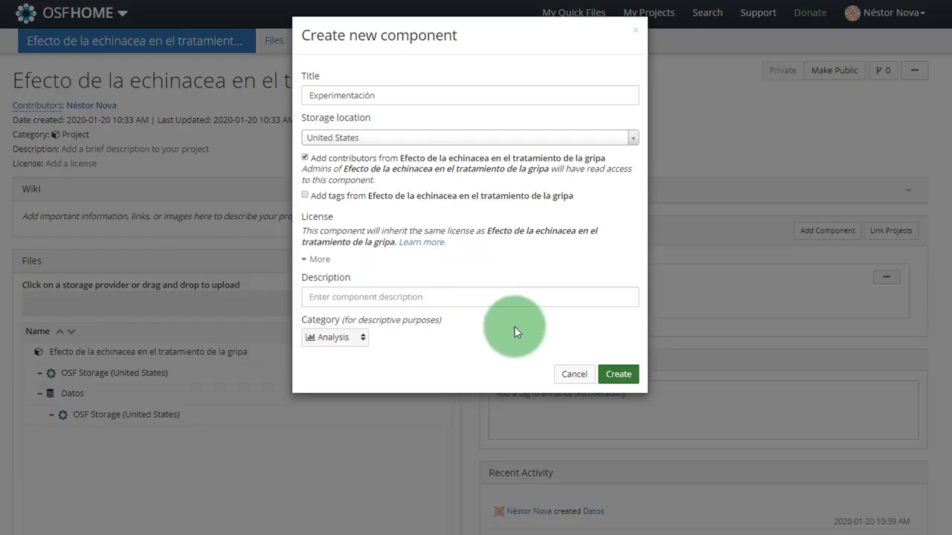
click(616, 374)
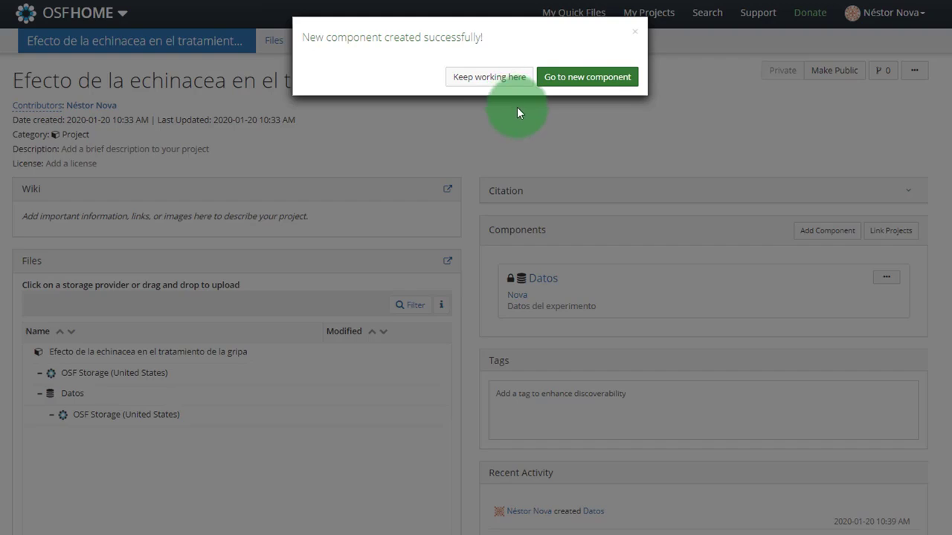
click(482, 82)
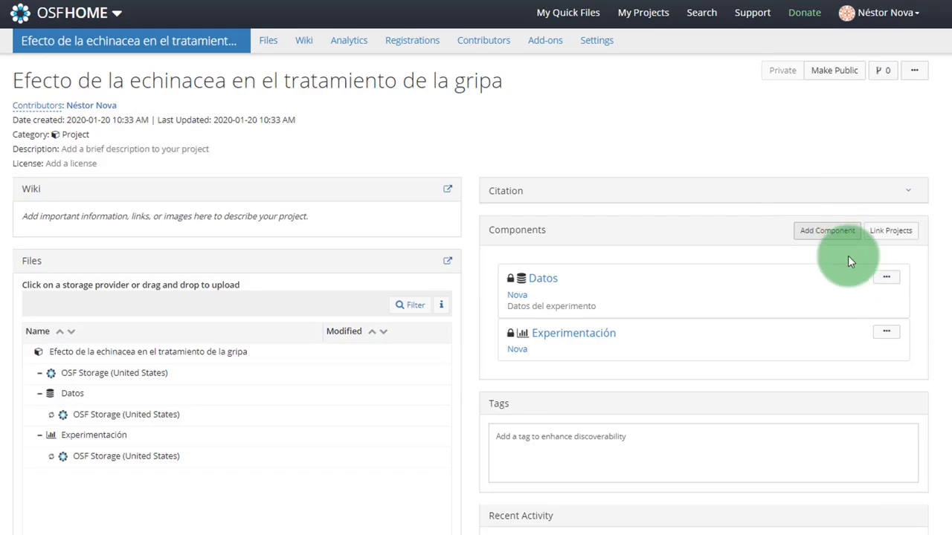
Step: Start a third component of the project titled "Resultados" and include the parent project's contributors
click(824, 231)
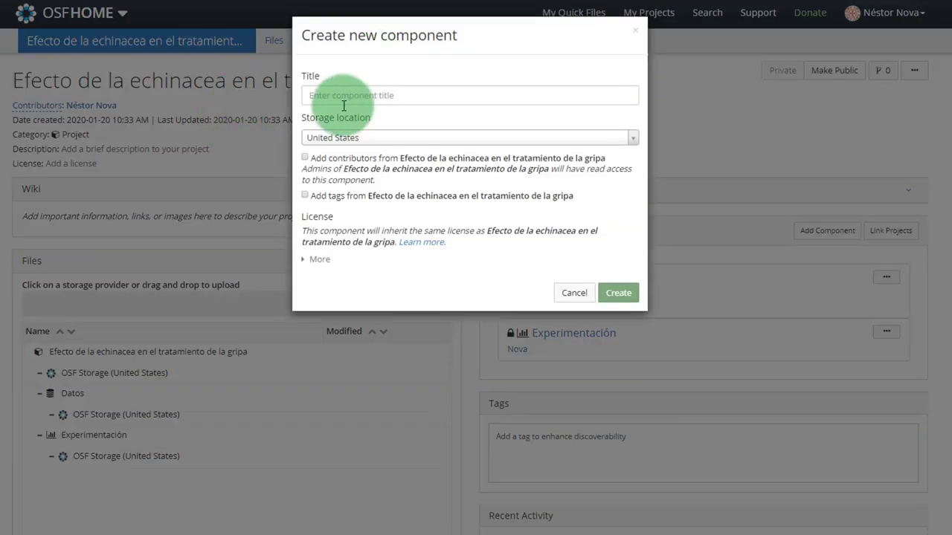
click(356, 92)
text(Resultados)
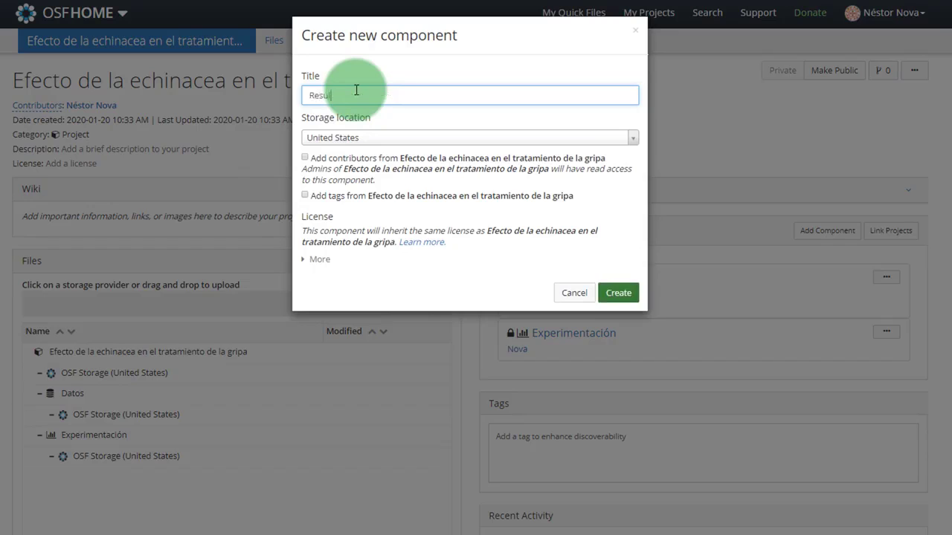
click(325, 160)
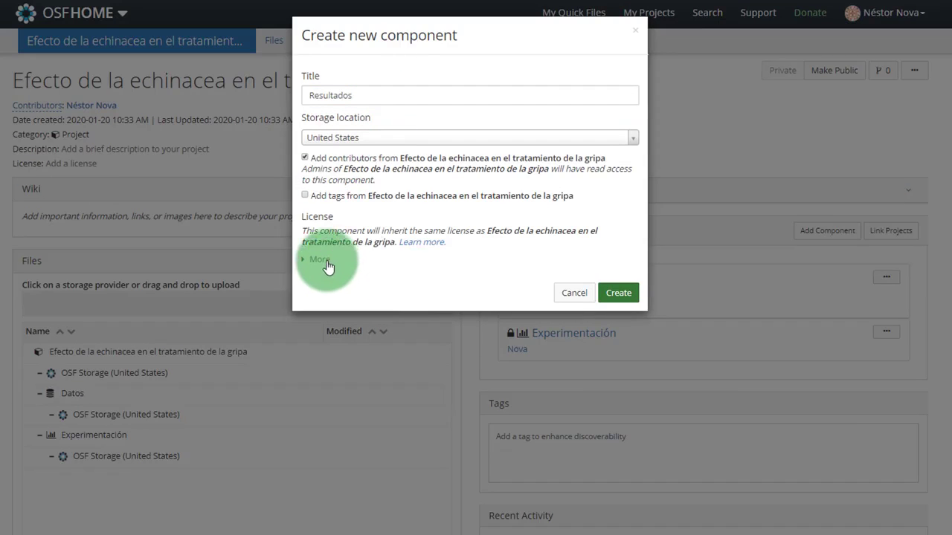
Step: Set the Resultados component's category to Communication, create it, and keep working in the parent project
click(324, 262)
click(363, 342)
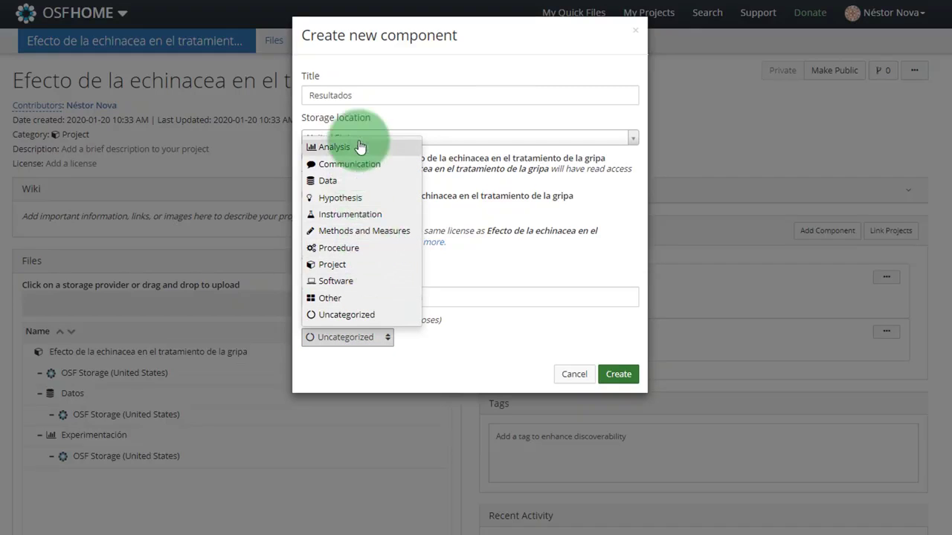
click(365, 164)
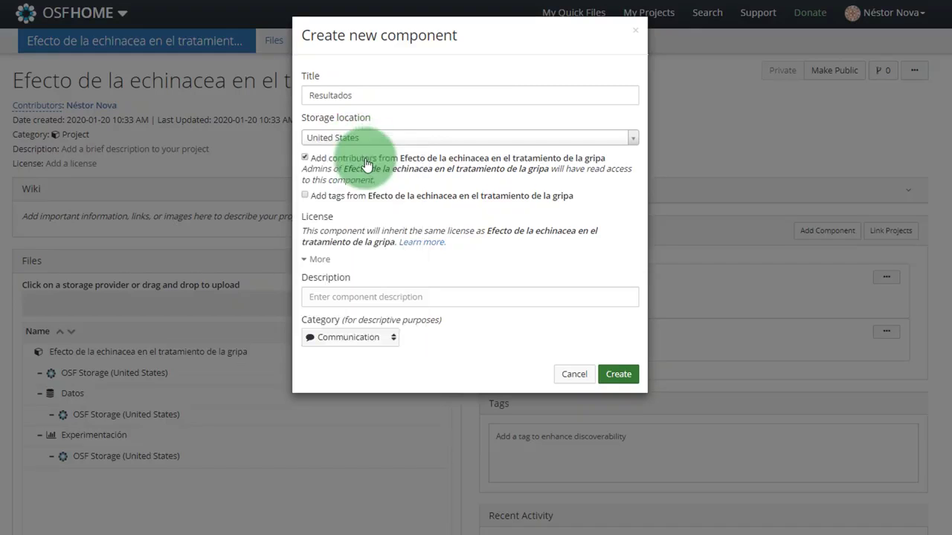
click(616, 375)
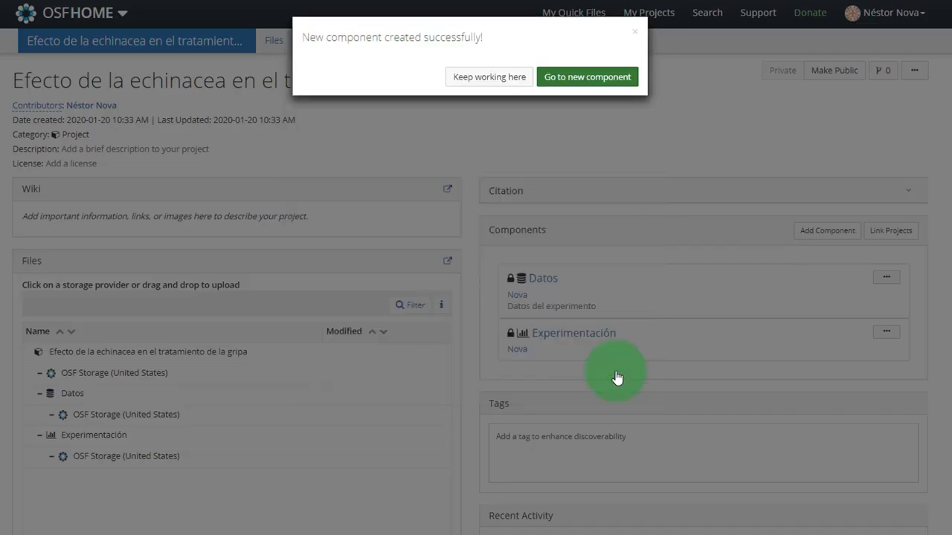
click(490, 76)
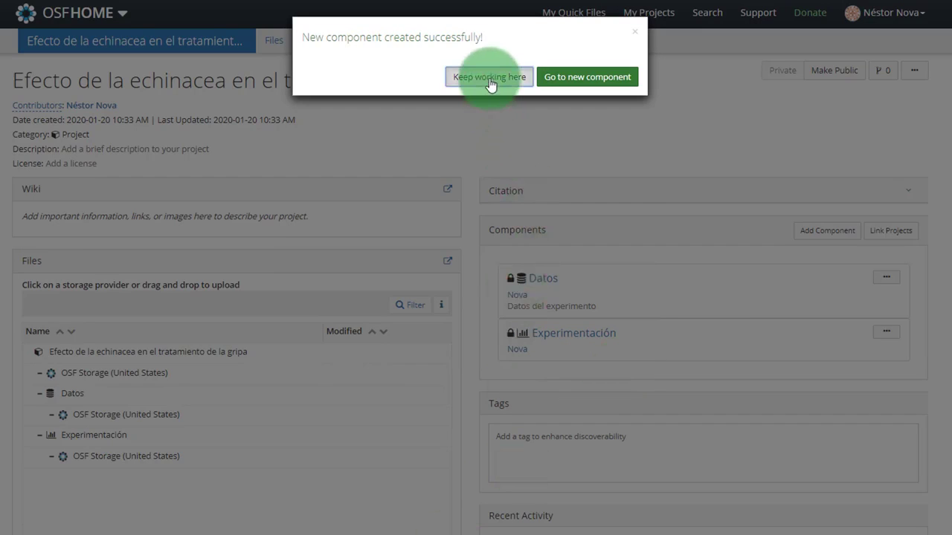